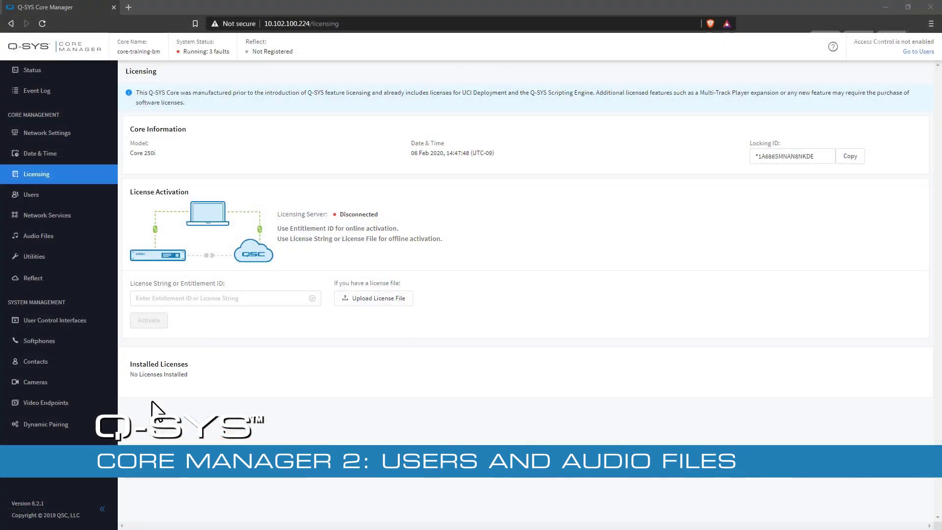
From the Users page, enable access control with a new administrator username and a confirmed strong password
click(82, 194)
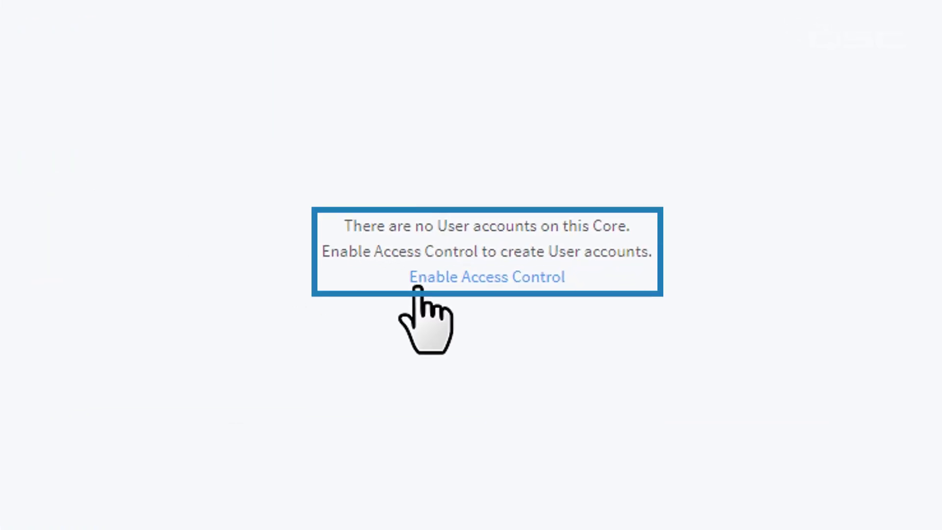
click(417, 286)
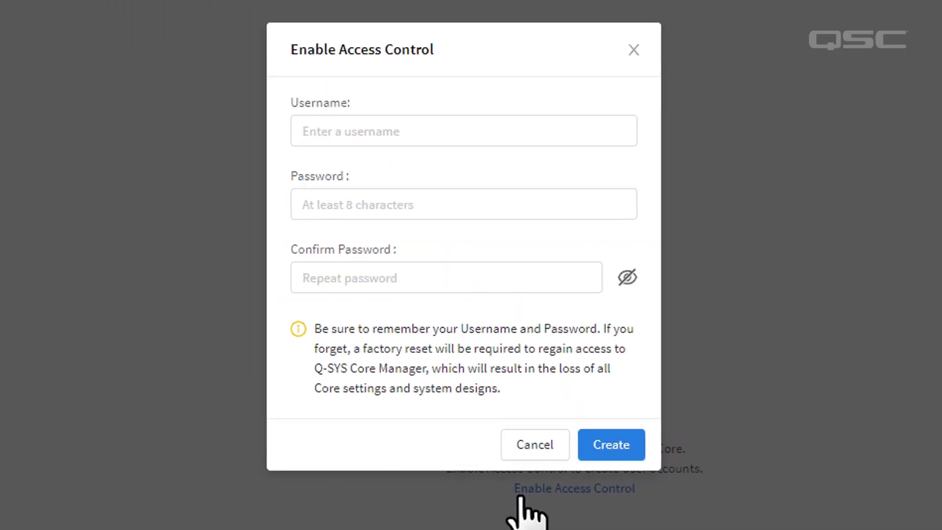
click(416, 143)
text(Nate)
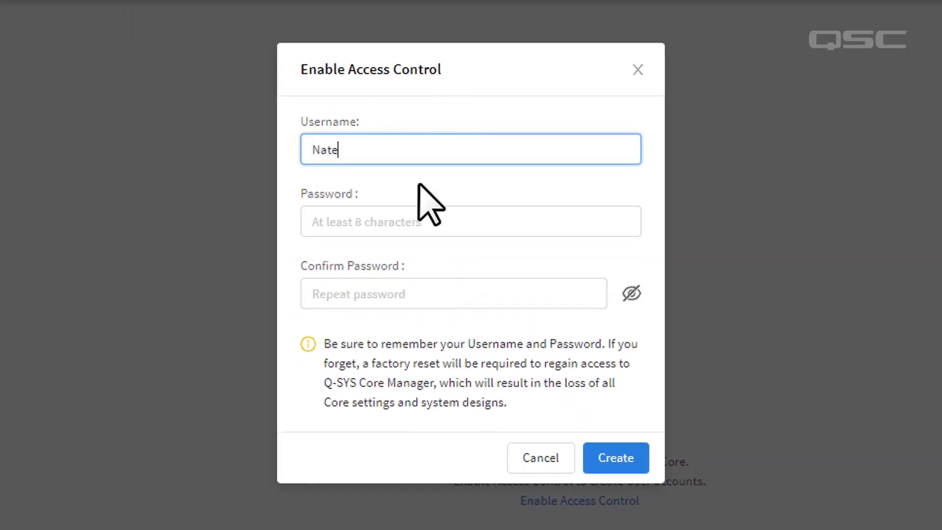
click(426, 218)
text(********)
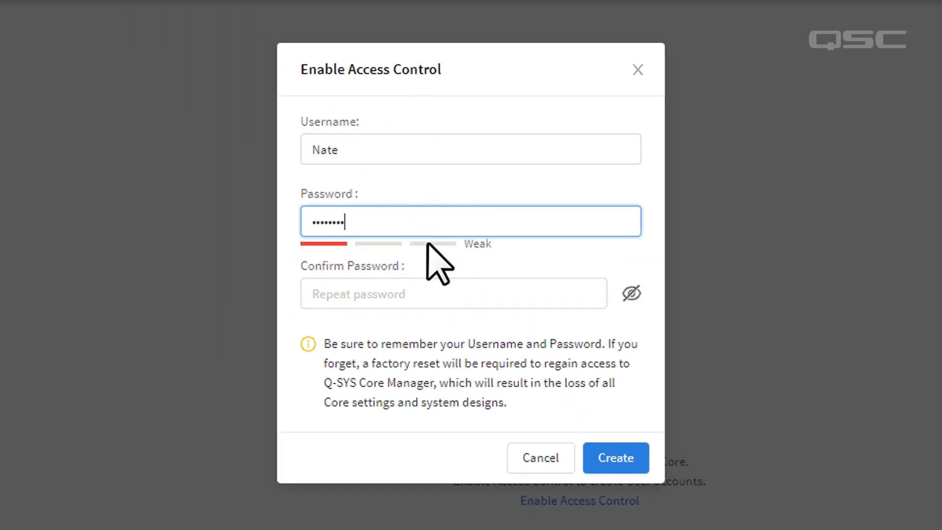
text(****)
click(436, 295)
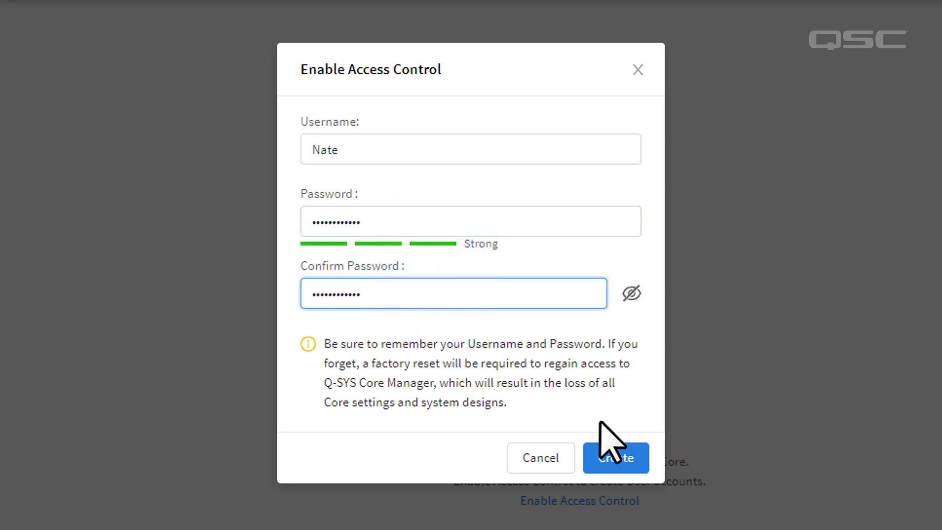
click(606, 456)
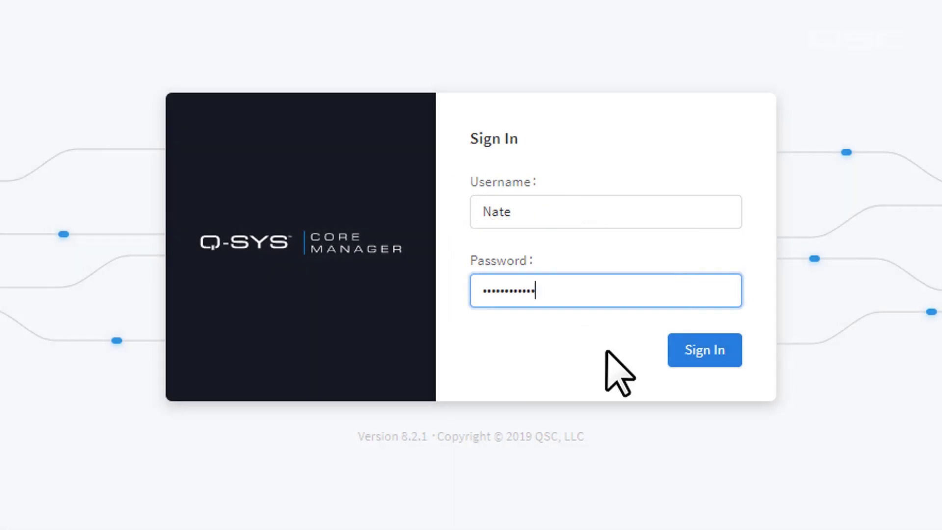
Sign in as the new administrator, view the account profile via Manage Account, then list the users
click(670, 359)
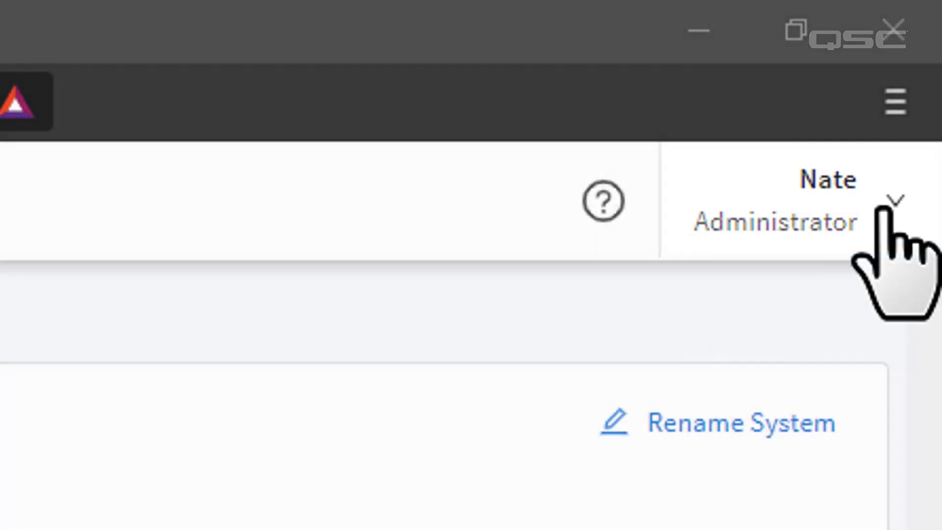
click(888, 206)
click(856, 294)
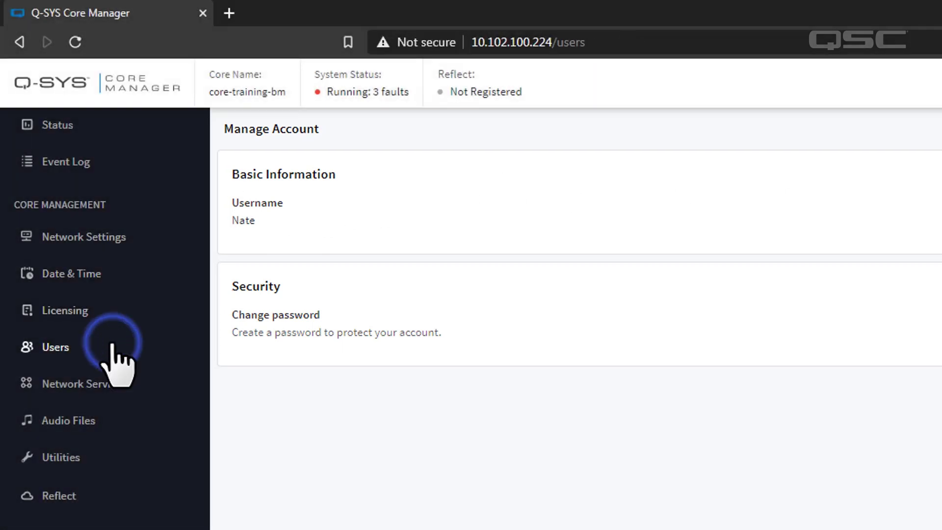
click(112, 346)
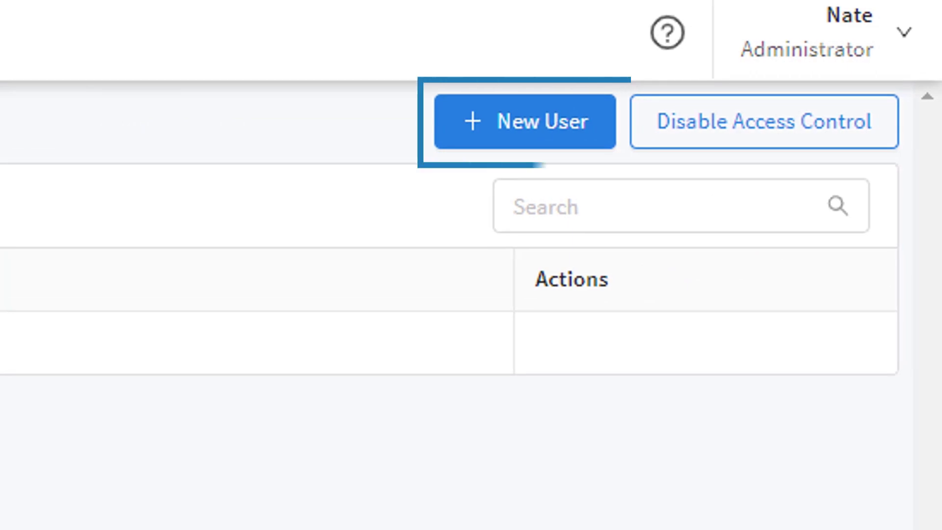
Start a New User and view the role choices, then begin disabling access control
click(499, 143)
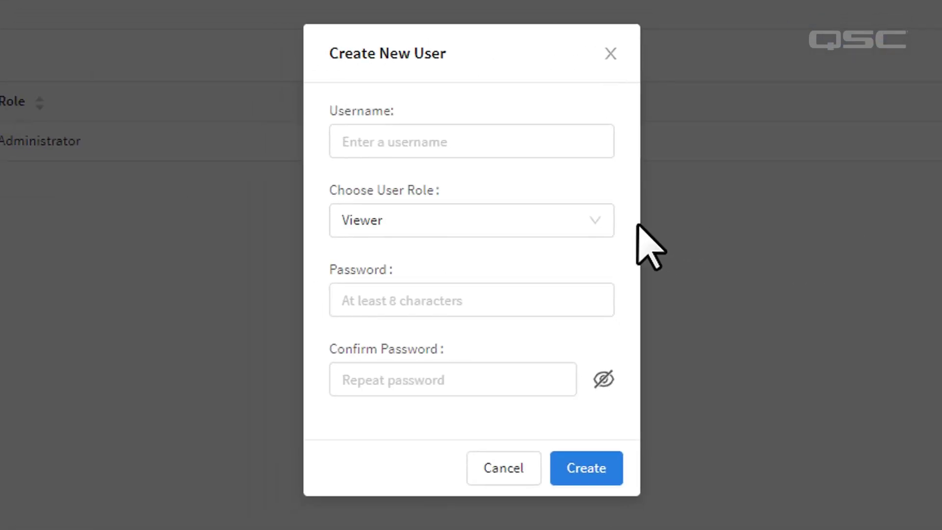
click(597, 220)
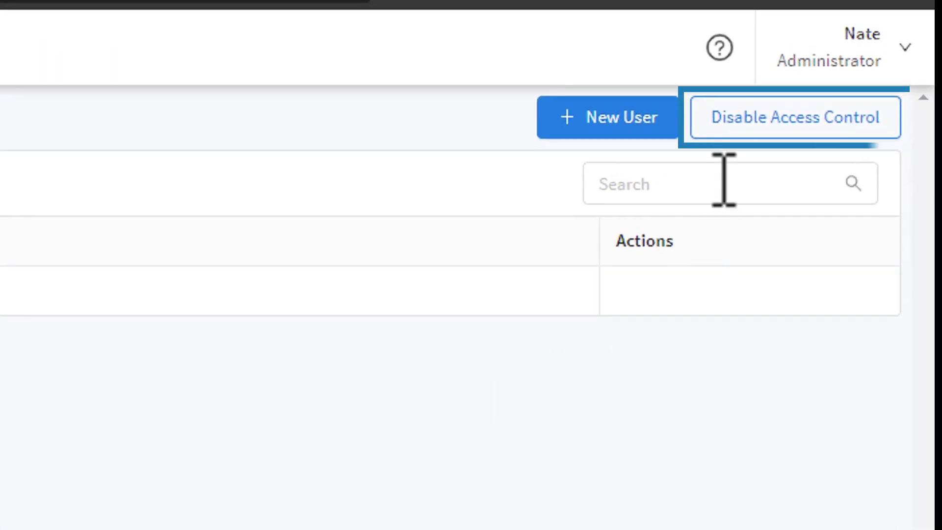
click(740, 126)
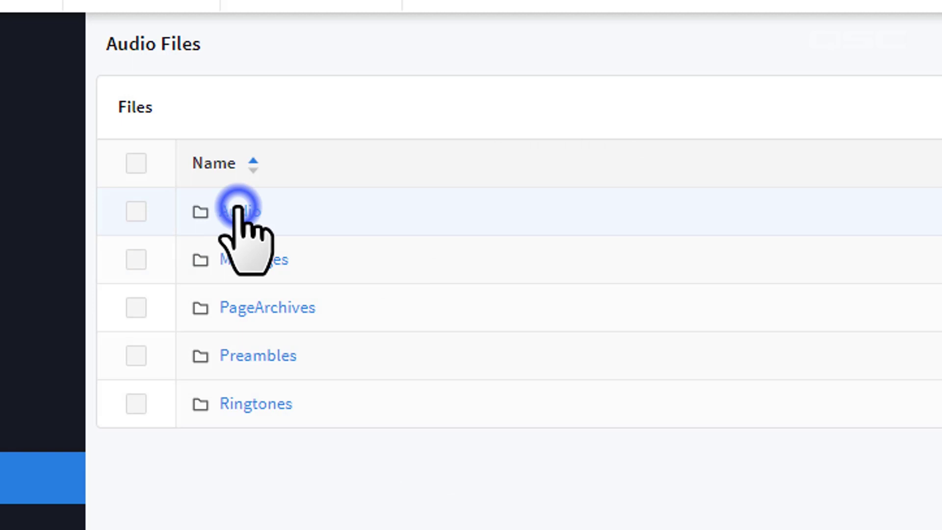
In the Audio folder, create a 'Lobby Music' folder and upload five mp3 files into it
click(238, 209)
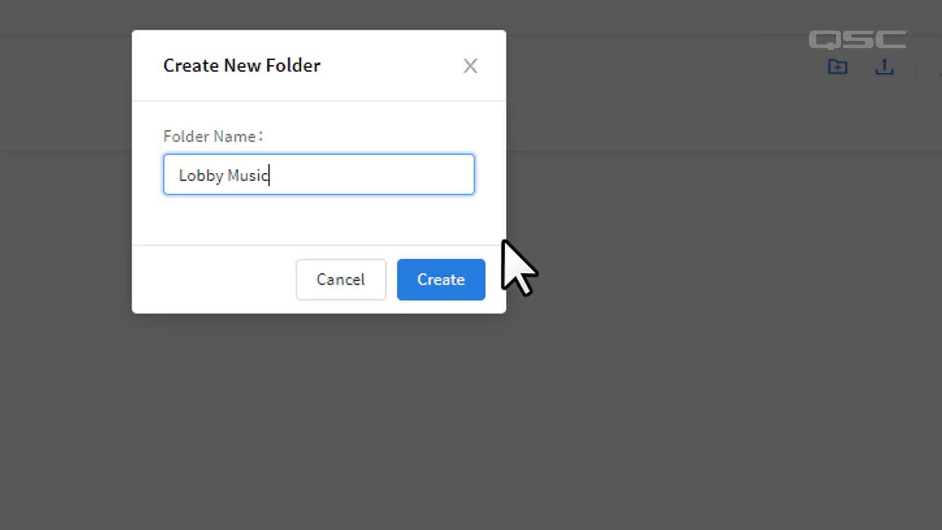
click(459, 274)
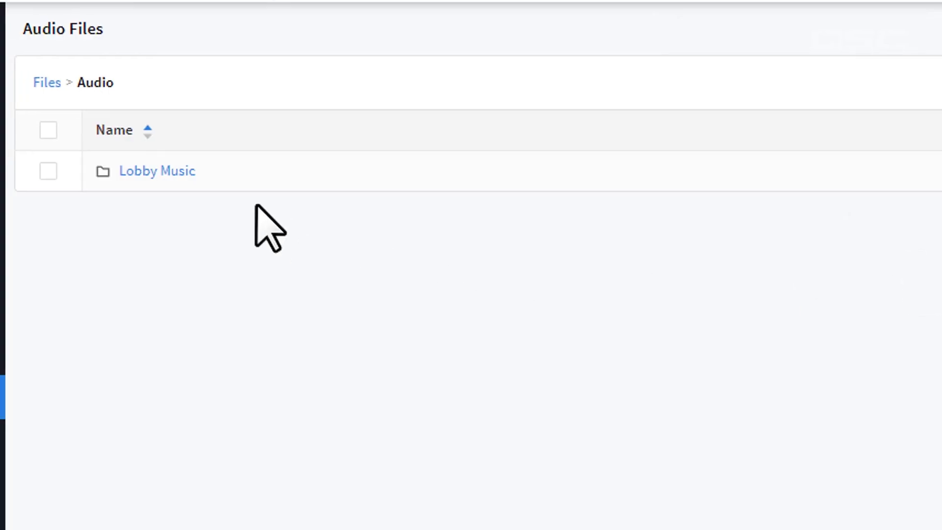
click(176, 173)
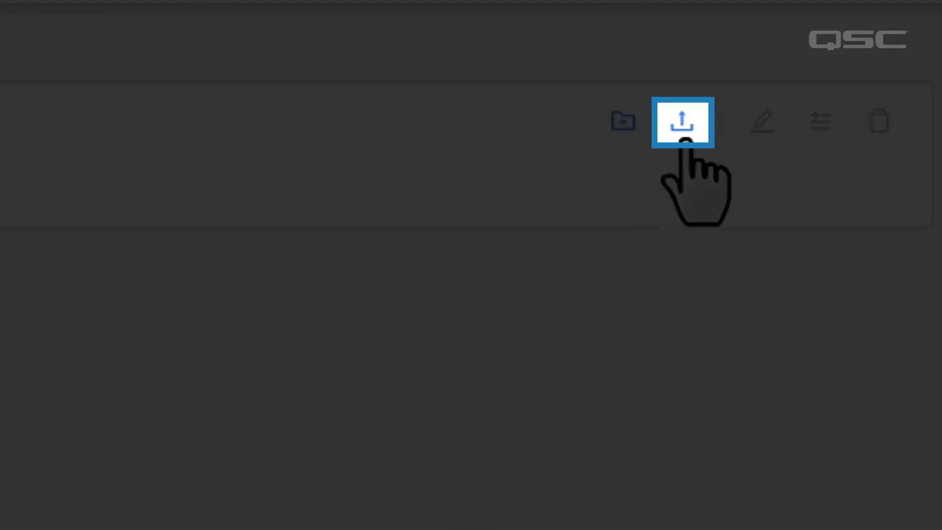
click(685, 127)
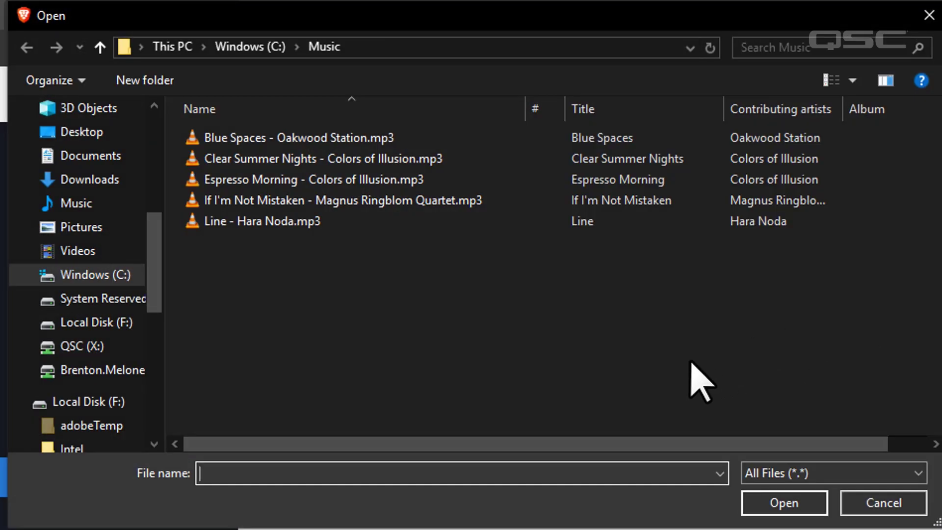
drag(675, 355, 279, 133)
click(769, 502)
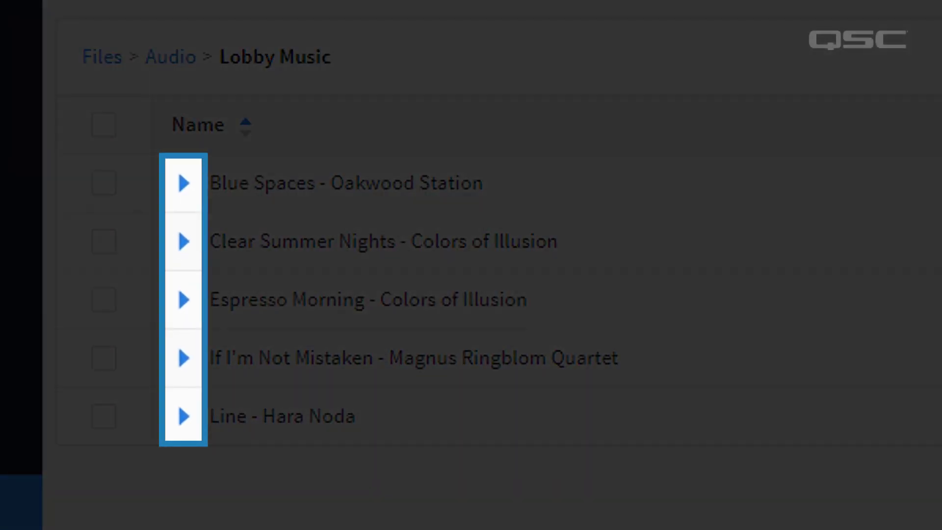
Play the 'Blue Spaces - Oakwood Station' track, then select it and delete it from Lobby Music
click(183, 183)
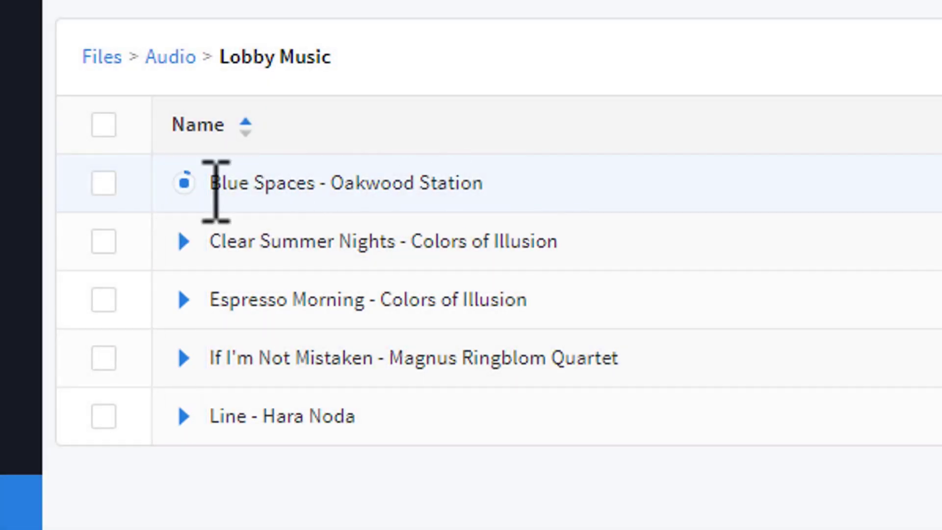
click(104, 184)
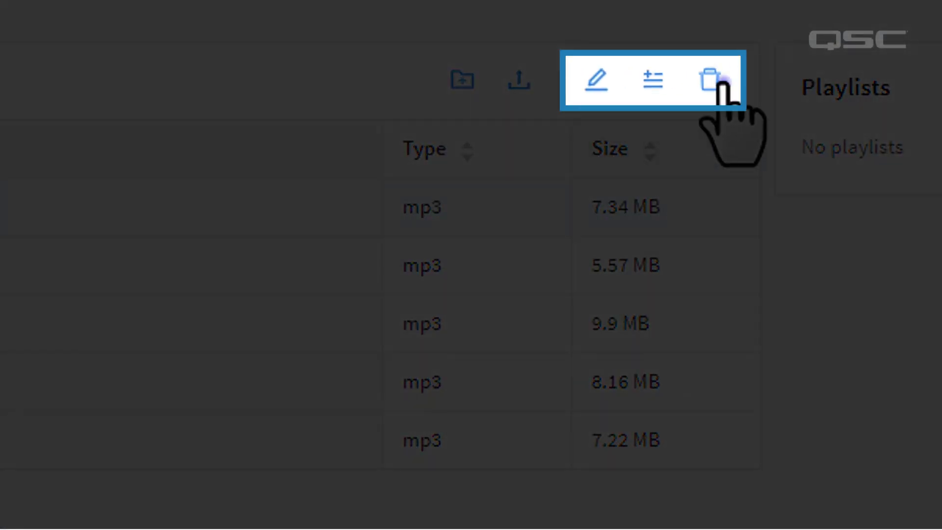
click(719, 92)
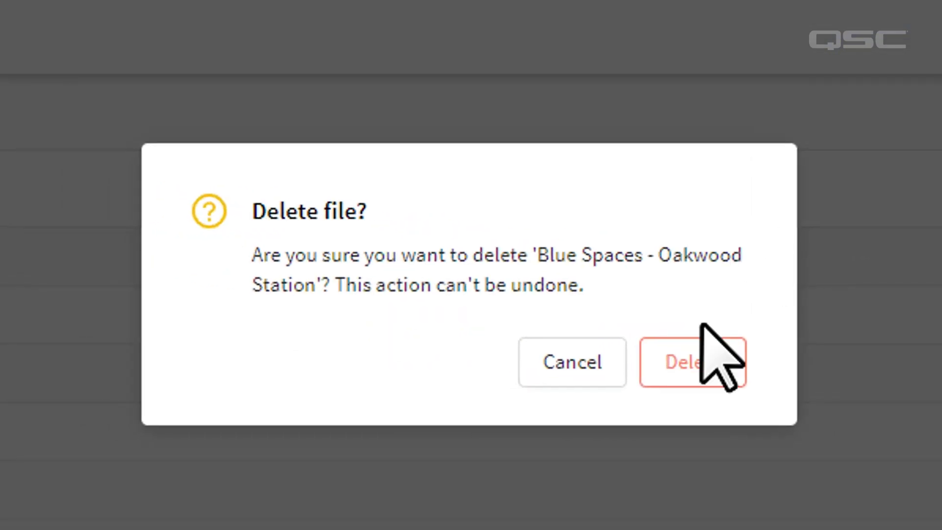
click(705, 338)
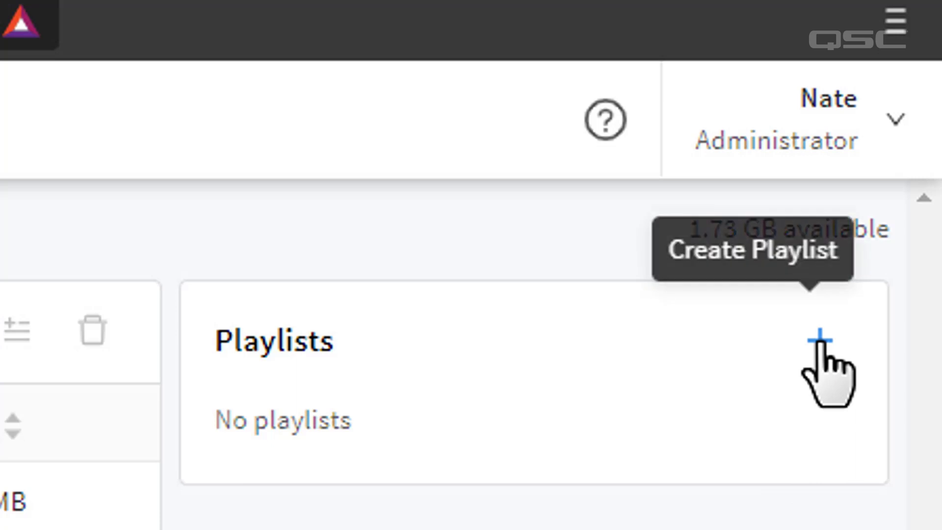
Create an 'Evening Jams' playlist, add the selected tracks, expand it, and start deleting it
click(823, 342)
text(Ev)
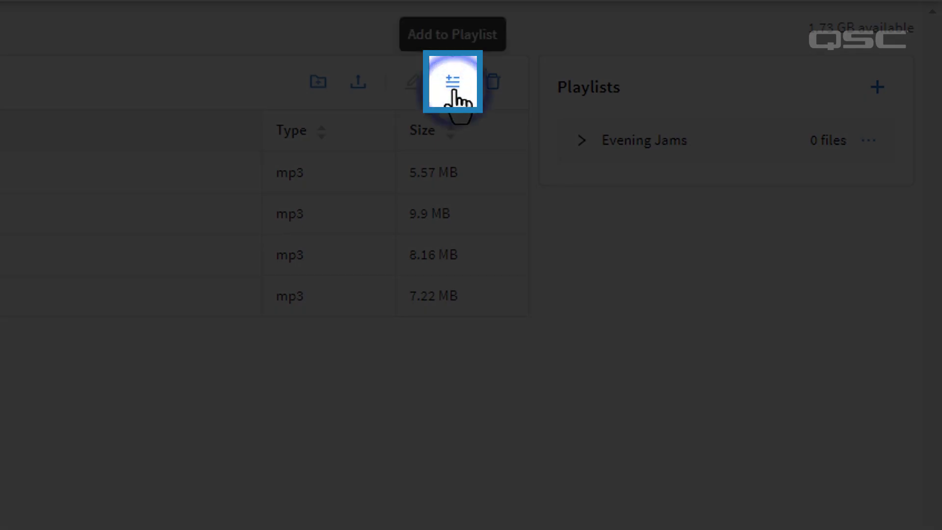
click(453, 95)
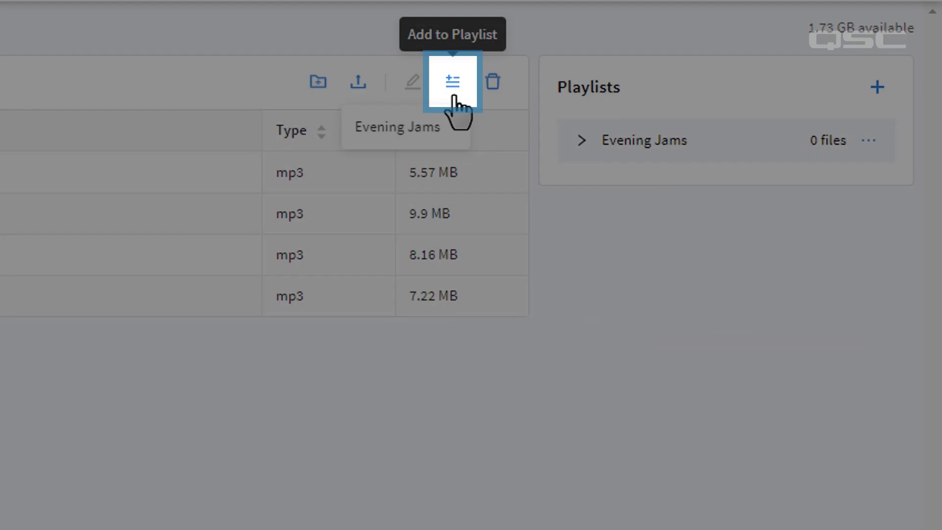
click(422, 137)
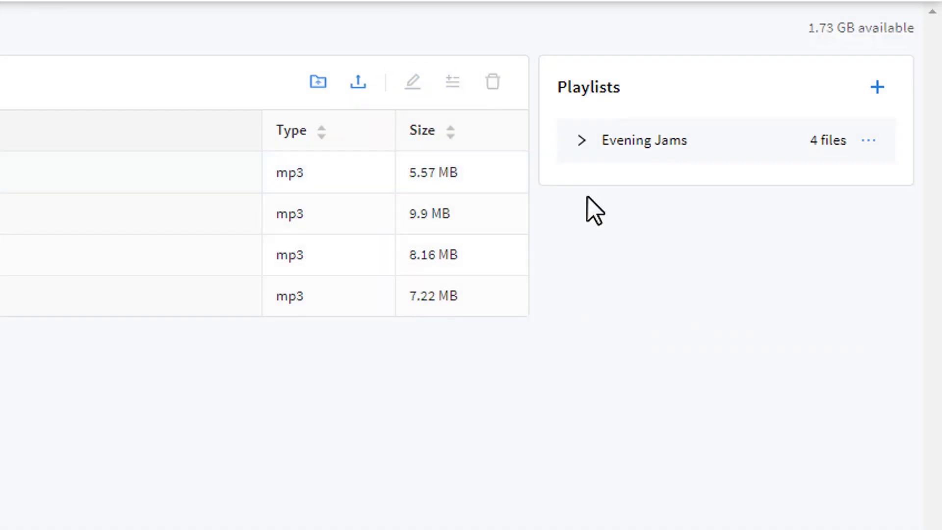
click(583, 141)
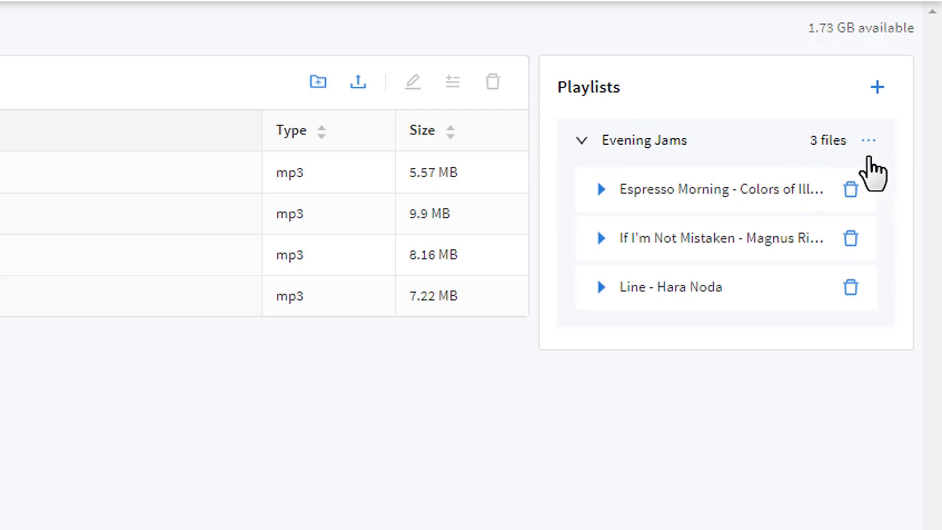
click(868, 145)
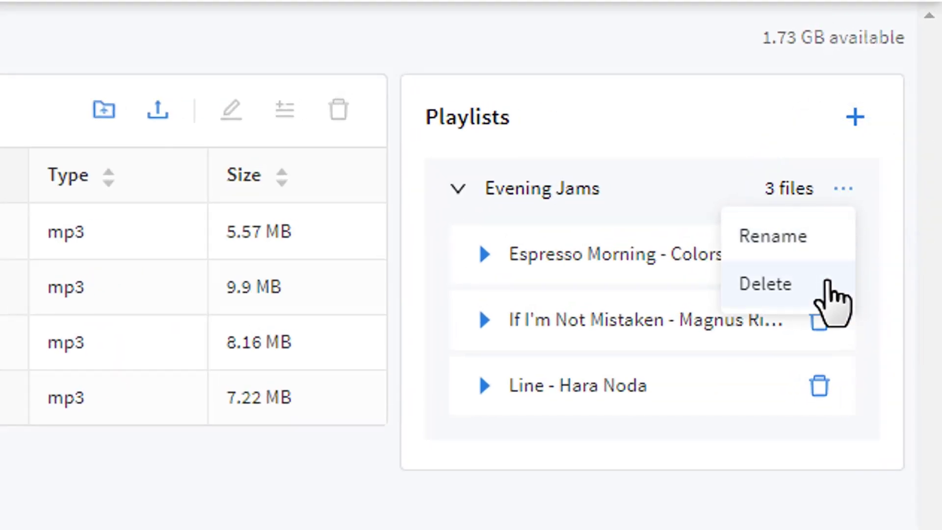
click(834, 294)
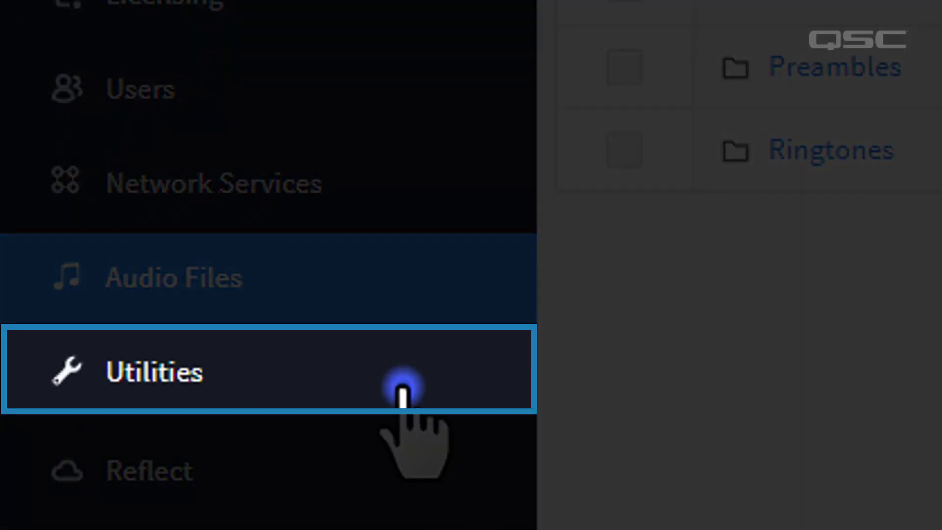
On the Utilities page, download the System Information log and save it to Downloads
click(403, 395)
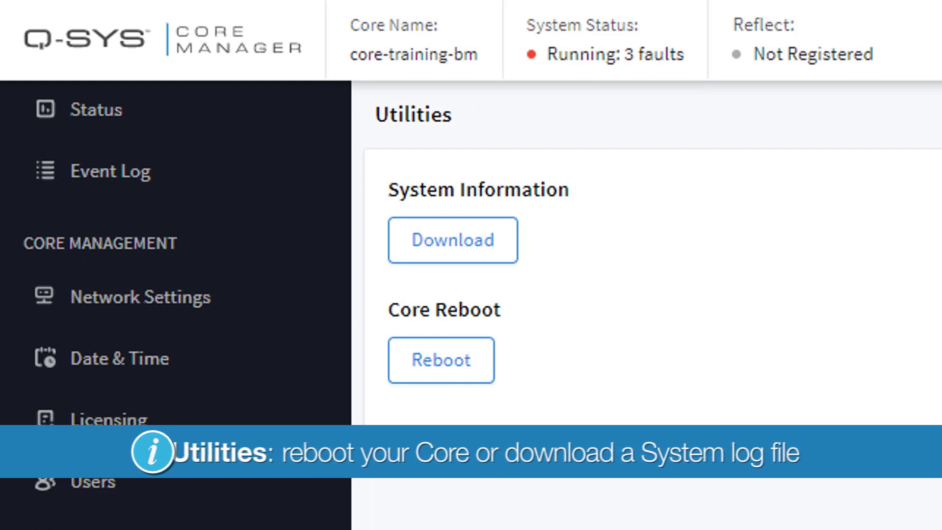
click(495, 235)
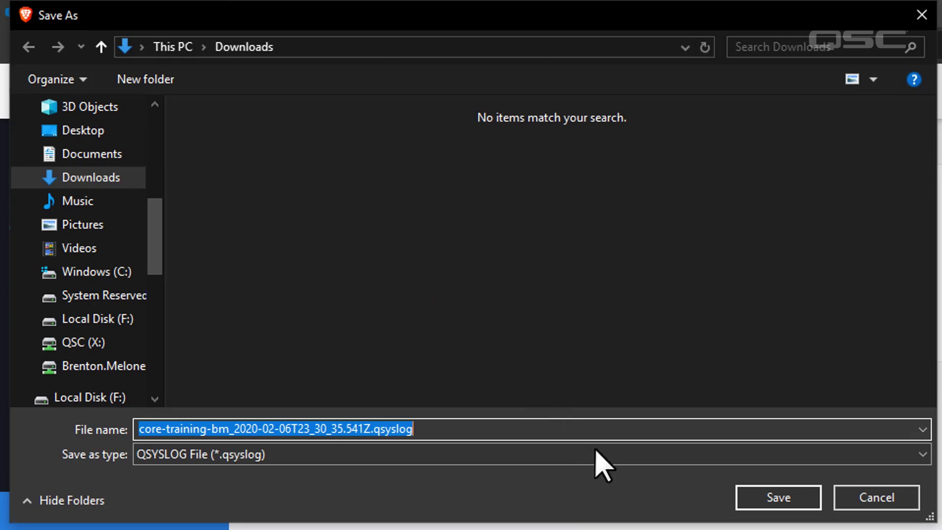
click(744, 493)
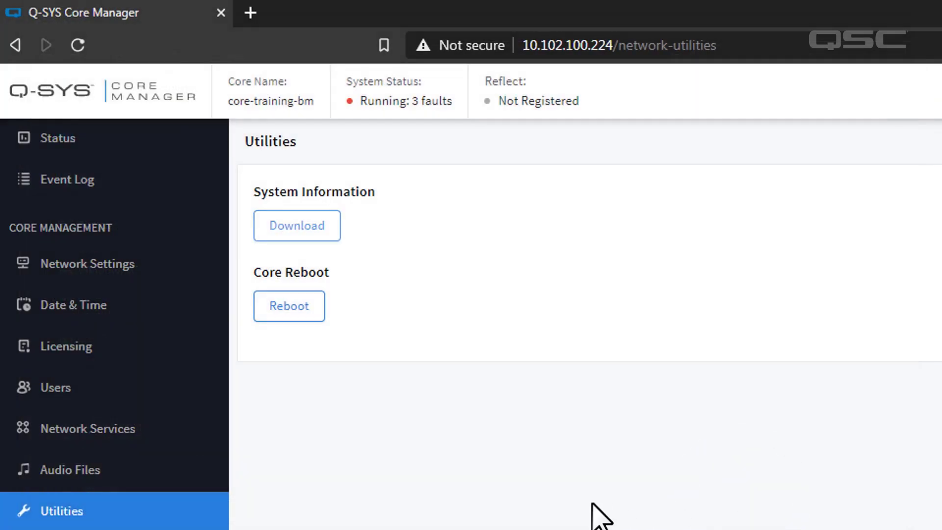
Go to the Reflect page from the sidebar
click(205, 529)
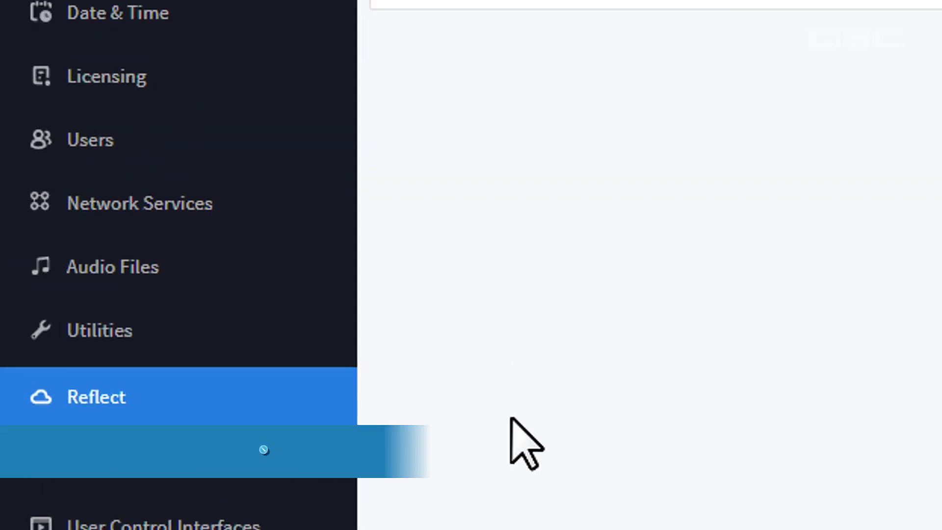